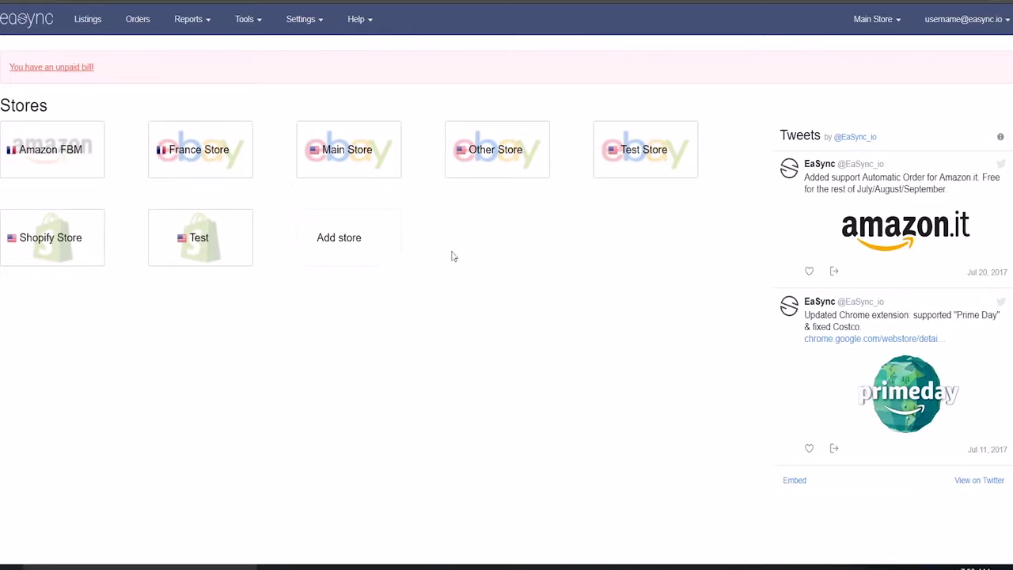
Step: Open the Main Store's repricing settings and select amazon.com as the source market
{"action": "left_click", "coordinate": [358, 132]}
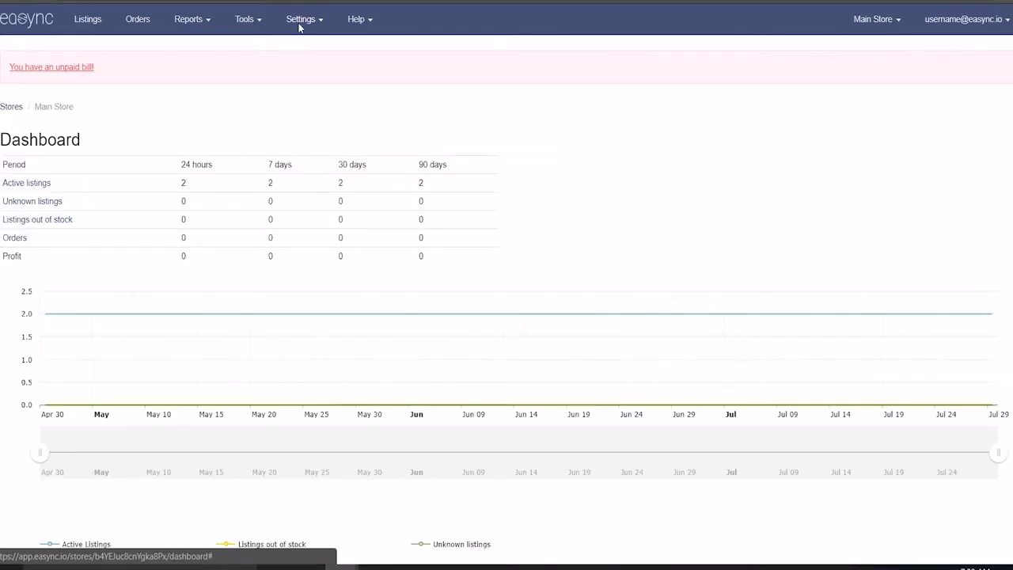
{"action": "left_click", "coordinate": [299, 28]}
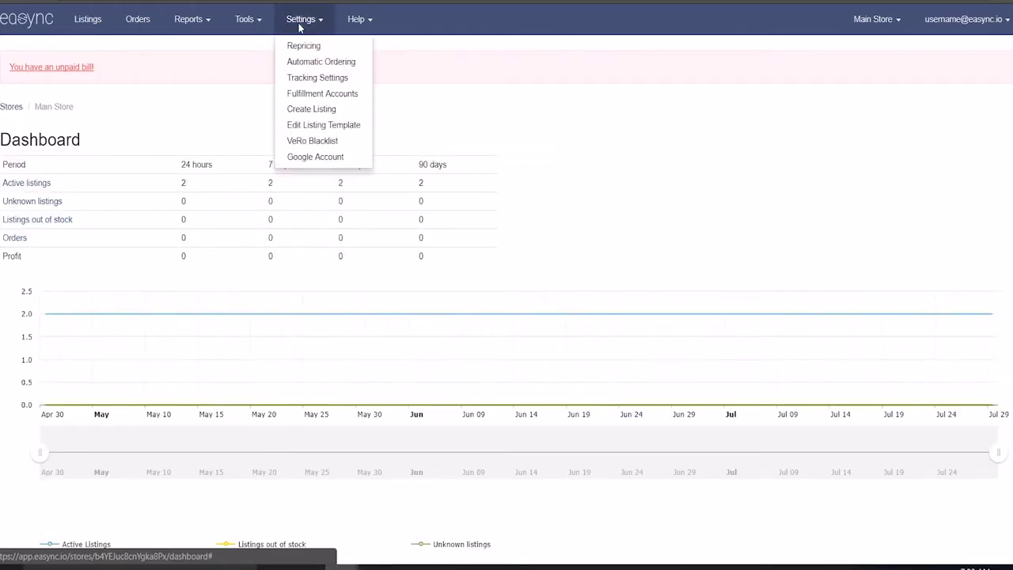
{"action": "left_click", "coordinate": [305, 45]}
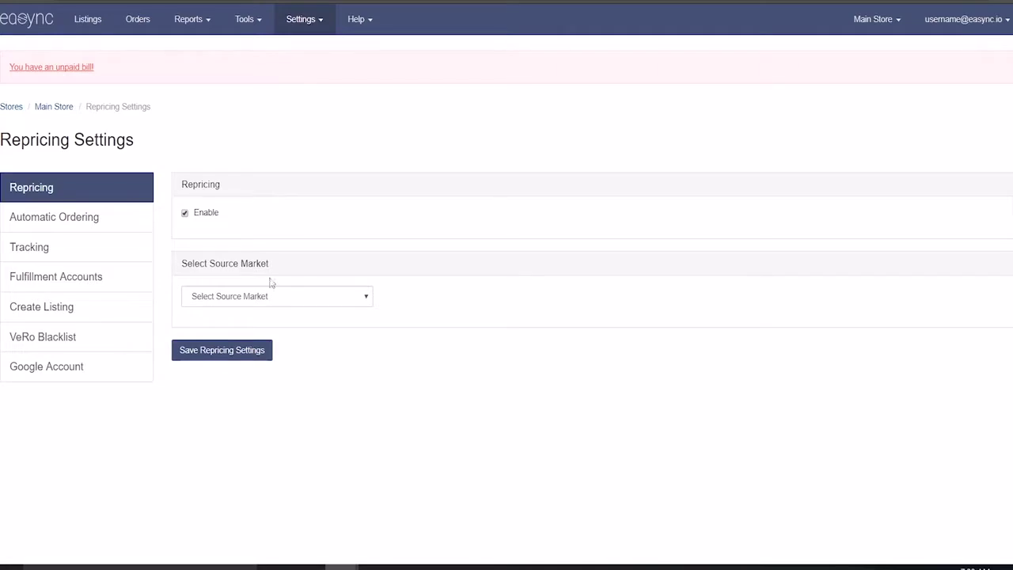
{"action": "left_click", "coordinate": [278, 302]}
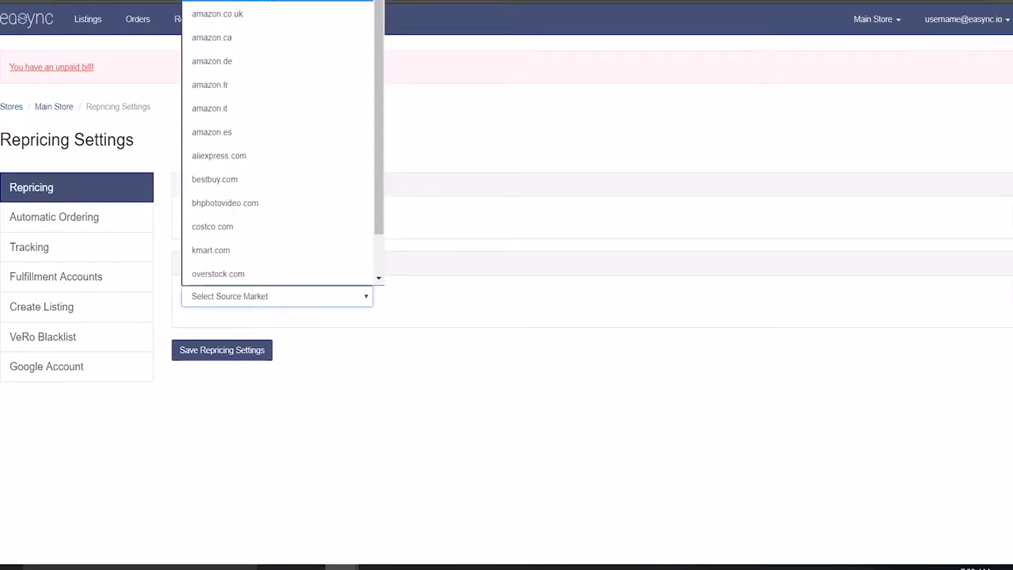
{"action": "left_click", "coordinate": [264, 4]}
Step: Review the offer selection, range repricer, sales count repricing and additional fee settings for amazon.com
{"action": "scroll", "coordinate": [142, 293], "scroll_direction": "down", "scroll_amount": 3}
{"action": "scroll", "coordinate": [143, 293], "scroll_direction": "down", "scroll_amount": 5}
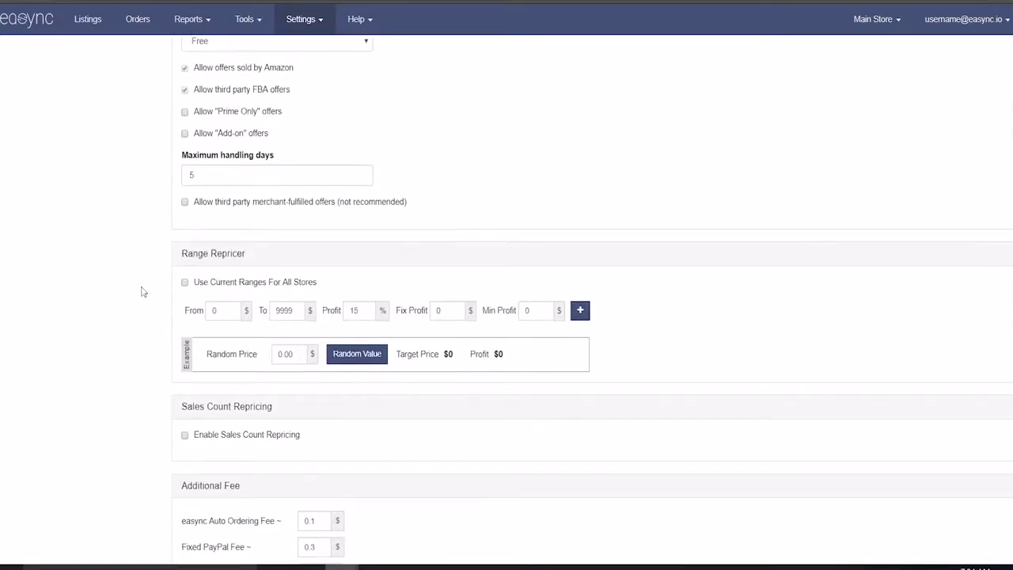
{"action": "double_click", "coordinate": [191, 155]}
{"action": "left_click_drag", "start_coordinate": [192, 156], "coordinate": [230, 161]}
{"action": "left_click", "coordinate": [164, 161]}
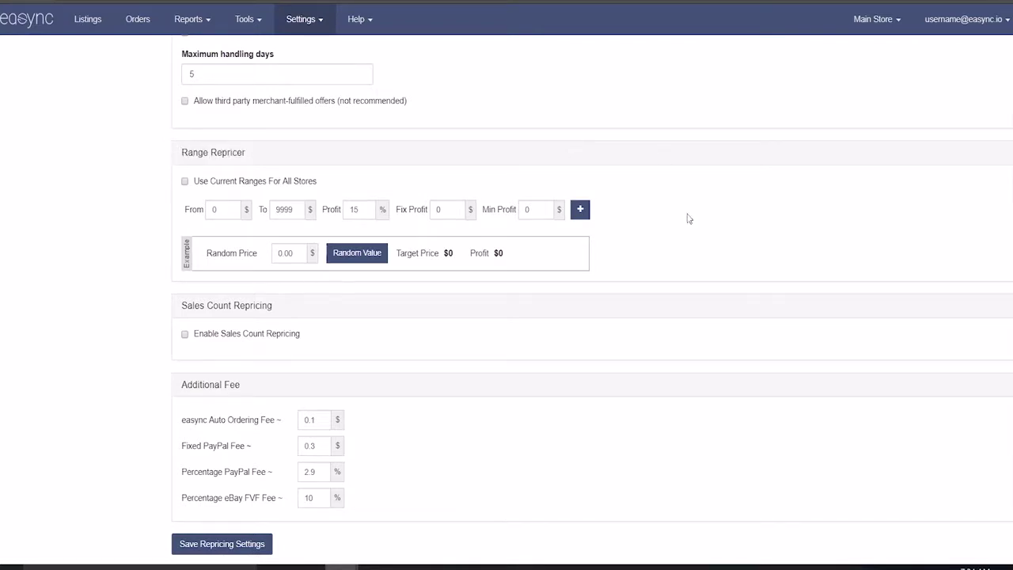
{"action": "scroll", "coordinate": [137, 226], "scroll_direction": "up", "scroll_amount": 5}
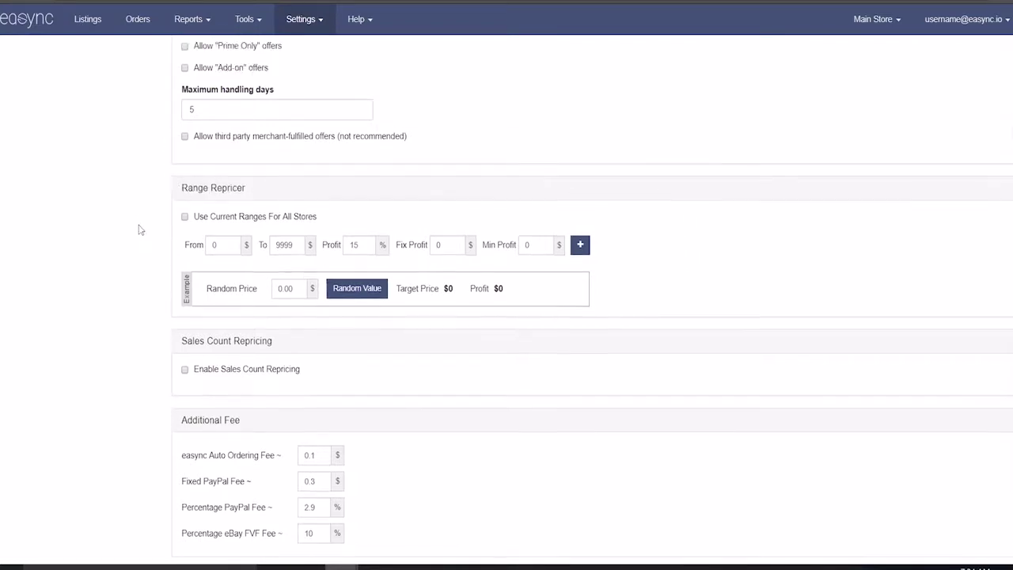
{"action": "scroll", "coordinate": [146, 237], "scroll_direction": "down", "scroll_amount": 5}
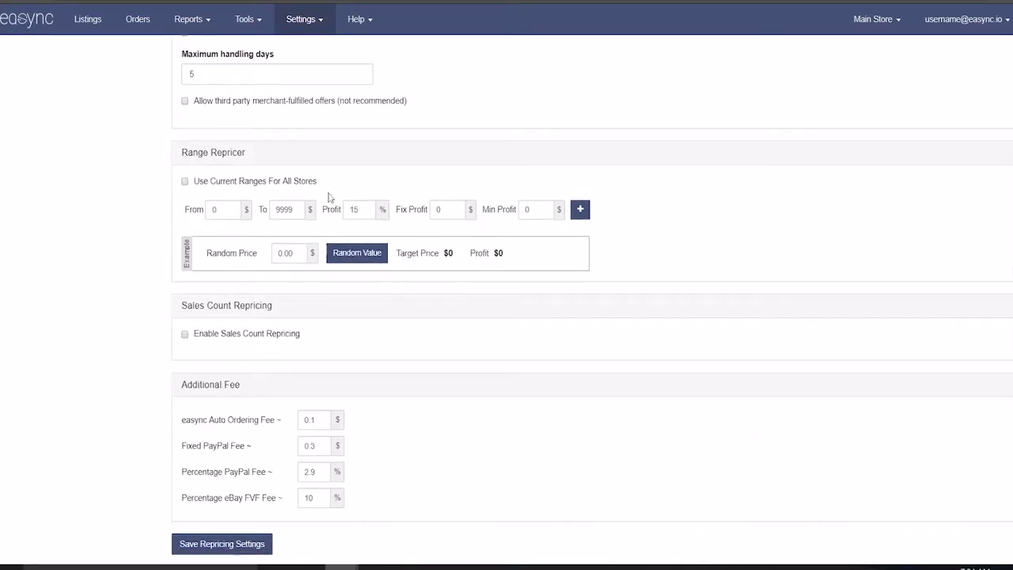
{"action": "scroll", "coordinate": [125, 290], "scroll_direction": "up", "scroll_amount": 2}
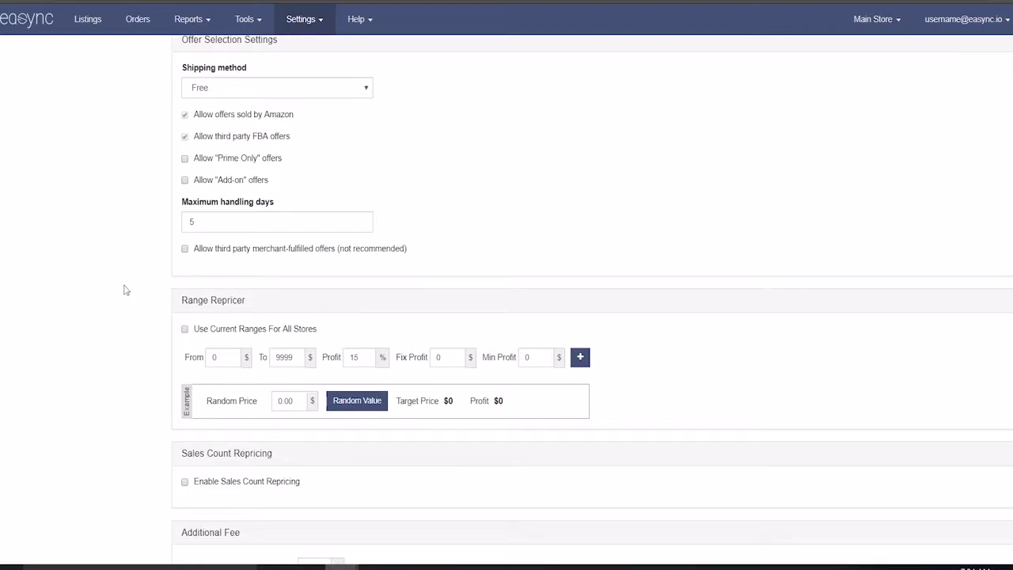
{"action": "scroll", "coordinate": [125, 290], "scroll_direction": "down", "scroll_amount": 1}
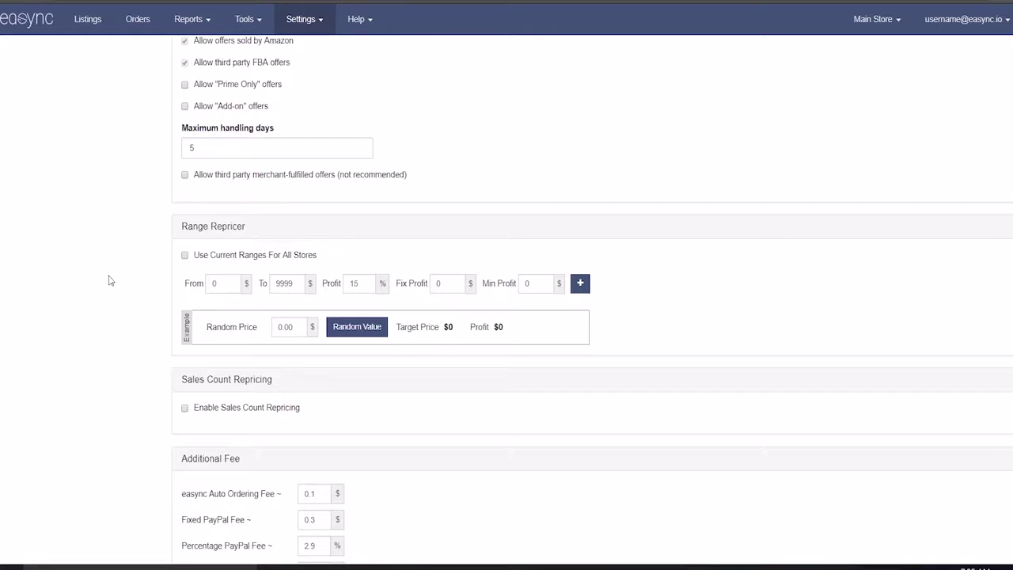
{"action": "scroll", "coordinate": [111, 281], "scroll_direction": "up", "scroll_amount": 5}
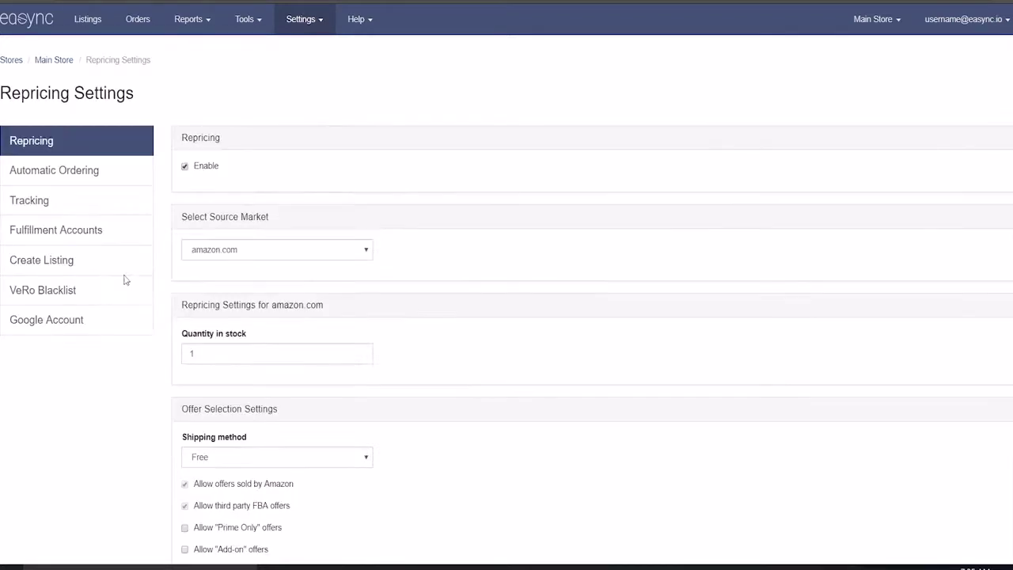
Step: Check which source markets are available for repricing and keep amazon.com selected
{"action": "left_click", "coordinate": [239, 251]}
{"action": "left_click", "coordinate": [239, 295]}
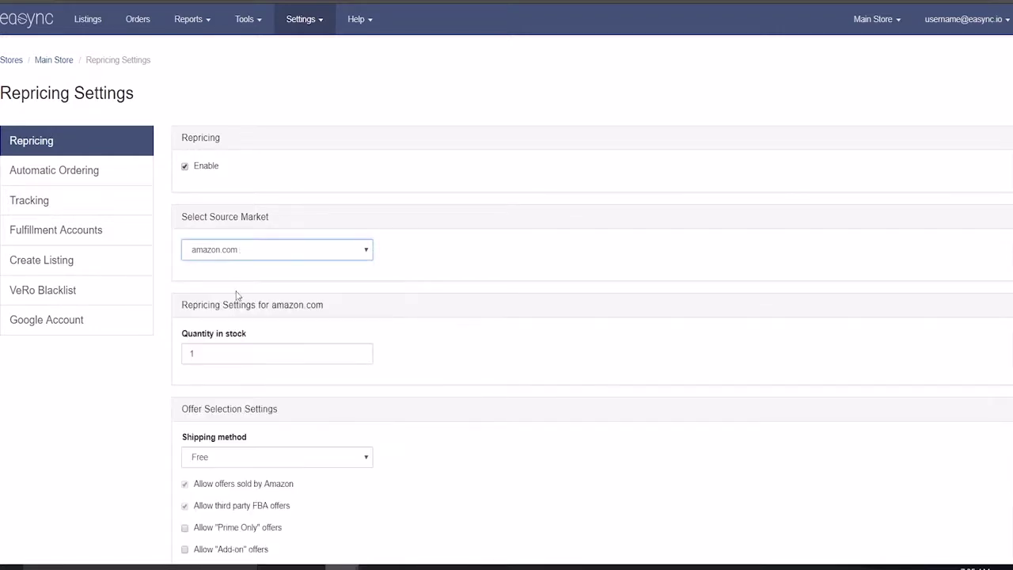
{"action": "left_click", "coordinate": [229, 249]}
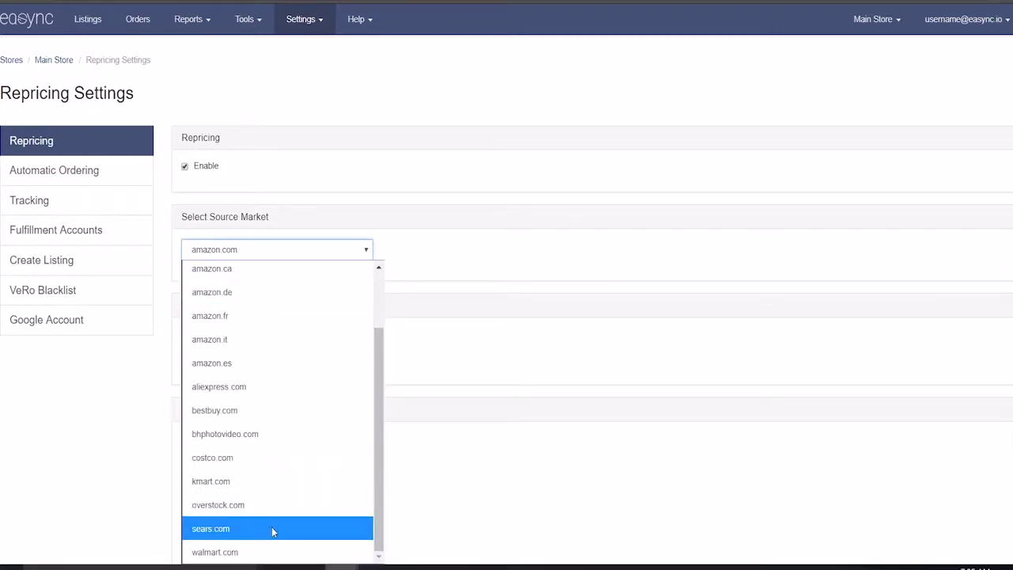
{"action": "left_click", "coordinate": [287, 253]}
Step: Set the single repricing range's profit to 0 % and its fix profit to $5
{"action": "scroll", "coordinate": [136, 364], "scroll_direction": "down", "scroll_amount": 5}
{"action": "scroll", "coordinate": [136, 371], "scroll_direction": "down", "scroll_amount": 1}
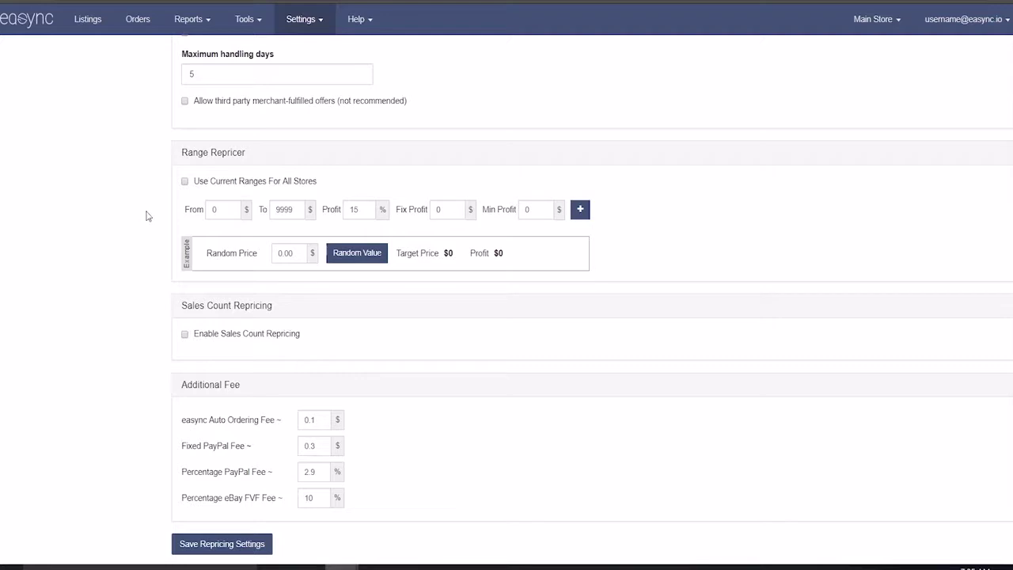
{"action": "left_click_drag", "start_coordinate": [358, 210], "coordinate": [316, 208]}
{"action": "type", "text": "0"}
{"action": "key", "text": "Tab"}
{"action": "type", "text": "5"}
{"action": "left_click", "coordinate": [114, 225]}
{"action": "left_click", "coordinate": [218, 214]}
{"action": "left_click", "coordinate": [156, 204]}
Step: Set the range's fix profit to $0 and its profit to 10 %, and save the repricing settings
{"action": "left_click_drag", "start_coordinate": [456, 212], "coordinate": [415, 215]}
{"action": "type", "text": "0"}
{"action": "left_click_drag", "start_coordinate": [364, 210], "coordinate": [295, 212]}
{"action": "type", "text": "10"}
{"action": "left_click", "coordinate": [221, 544]}
Step: Try a min profit of $7 on the range and set it back to $0
{"action": "double_click", "coordinate": [536, 209]}
{"action": "type", "text": "7"}
{"action": "left_click", "coordinate": [136, 283]}
{"action": "double_click", "coordinate": [537, 214]}
{"action": "type", "text": "0"}
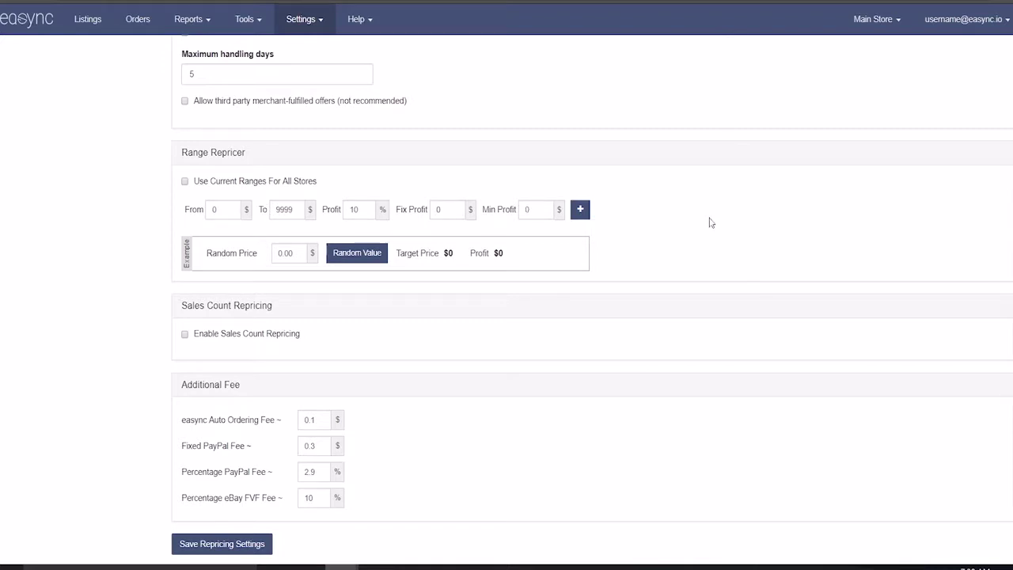
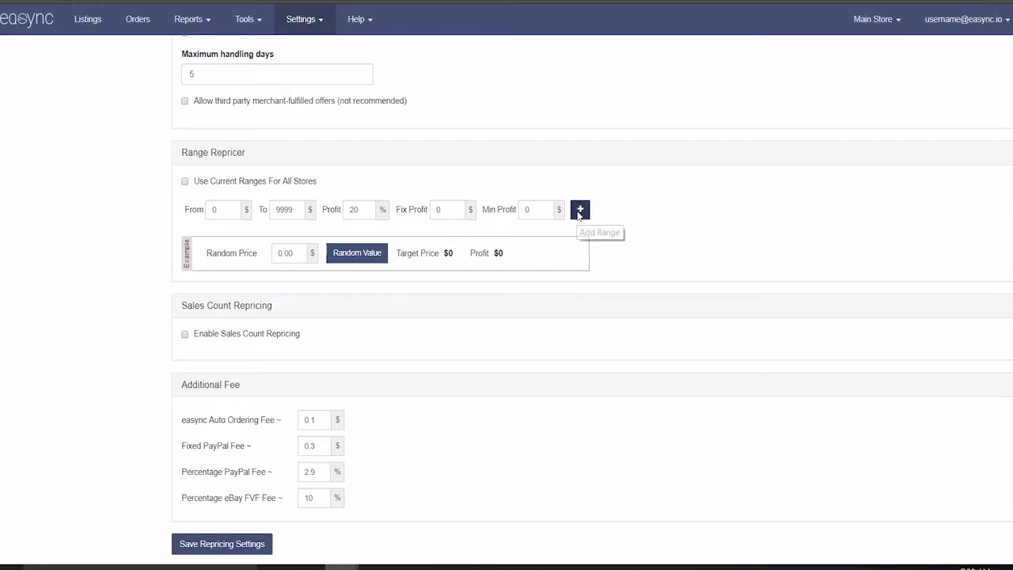
Step: Add four more price ranges to the range repricer
{"action": "left_click", "coordinate": [581, 211]}
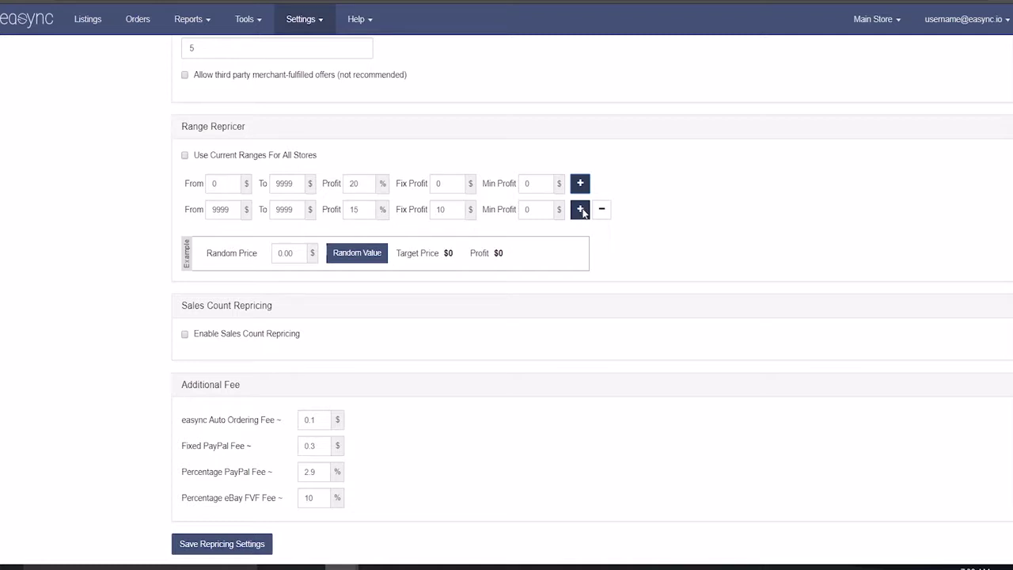
{"action": "left_click", "coordinate": [581, 211]}
{"action": "left_click", "coordinate": [581, 204]}
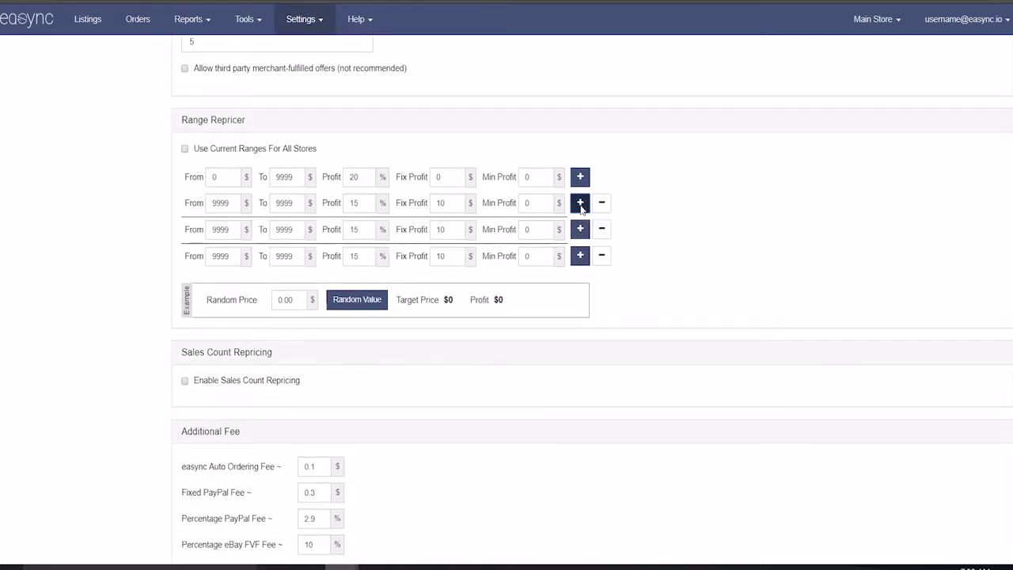
{"action": "left_click", "coordinate": [581, 204]}
Step: Set the first range's upper limit to $25 and its min profit to $12
{"action": "double_click", "coordinate": [291, 178]}
{"action": "type", "text": "25"}
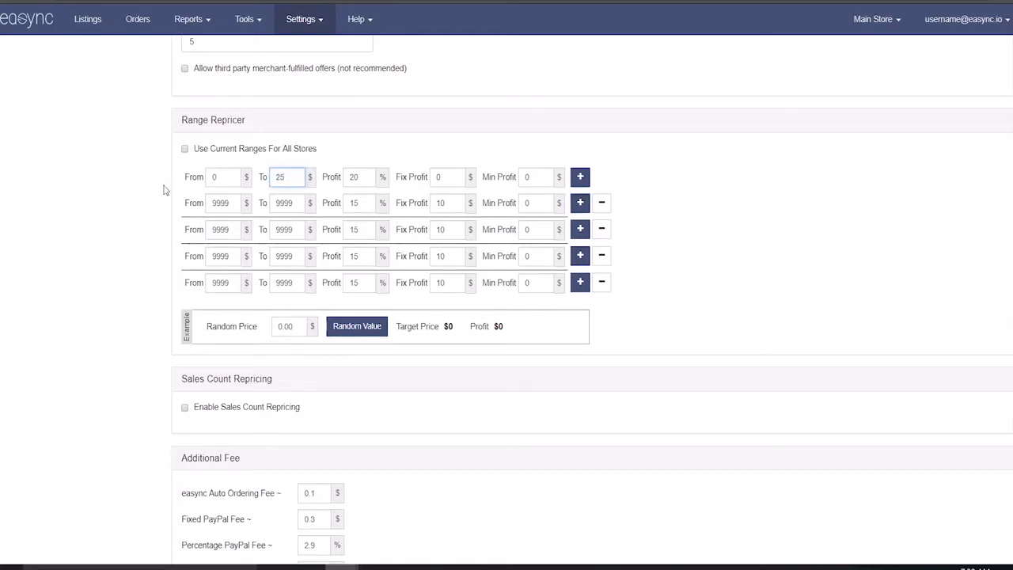
{"action": "key", "text": "Tab"}
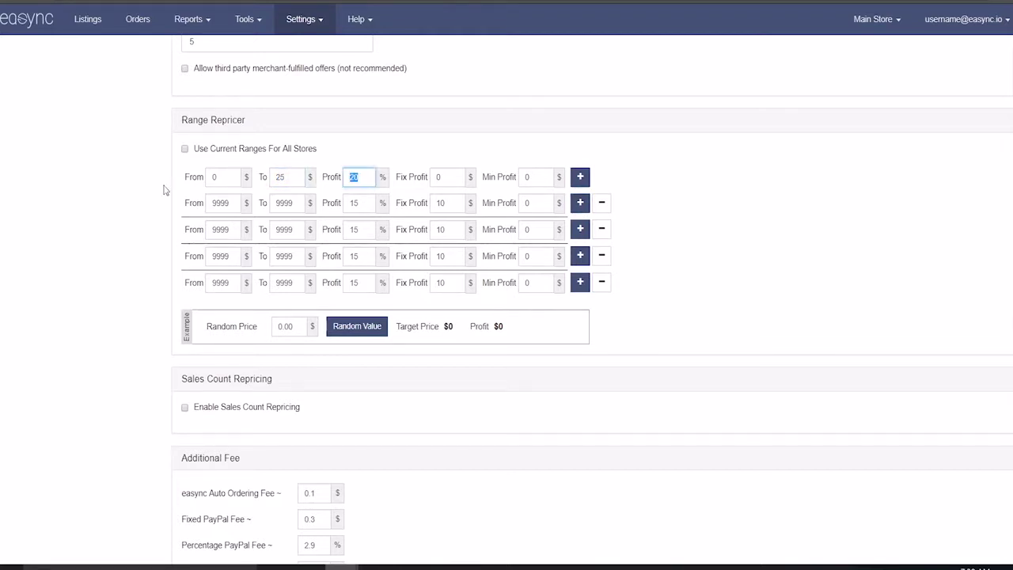
{"action": "key", "text": "Tab"}
{"action": "key", "text": "Tab"}
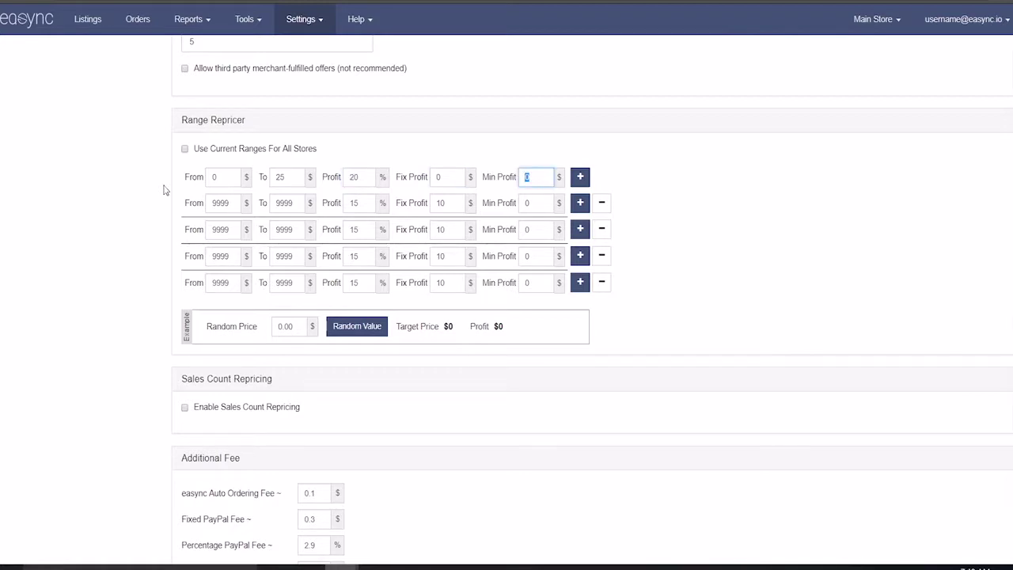
{"action": "type", "text": "12"}
Step: Set the second range to run from $25 to $50 with a fix profit of $0 and a min profit of $12
{"action": "key", "text": "Tab"}
{"action": "type", "text": "25"}
{"action": "key", "text": "Tab"}
{"action": "type", "text": "50"}
{"action": "key", "text": "Tab"}
{"action": "key", "text": "Tab"}
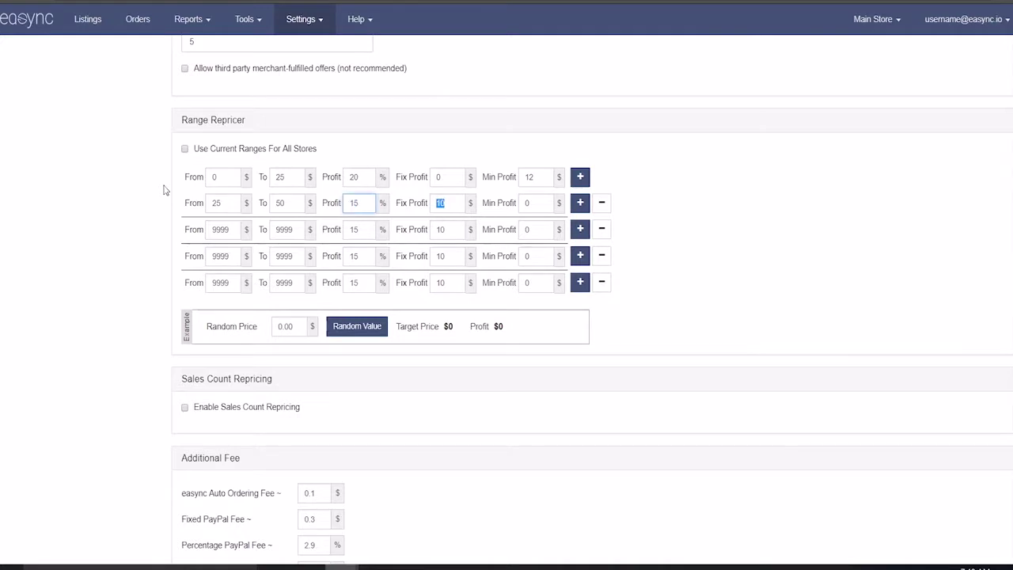
{"action": "type", "text": "0"}
{"action": "key", "text": "Tab"}
{"action": "type", "text": "12"}
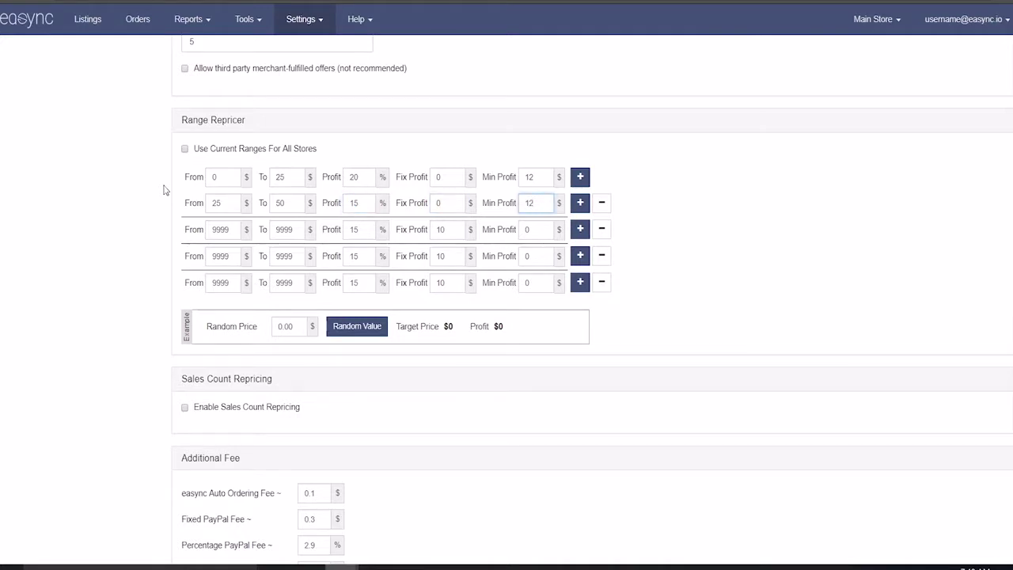
Step: Set the third range to $50 through $75 with 12 % profit, $0 fix profit and $20 min profit
{"action": "key", "text": "Tab"}
{"action": "type", "text": "50"}
{"action": "key", "text": "Tab"}
{"action": "type", "text": "75"}
{"action": "key", "text": "Tab"}
{"action": "type", "text": "12"}
{"action": "key", "text": "Tab"}
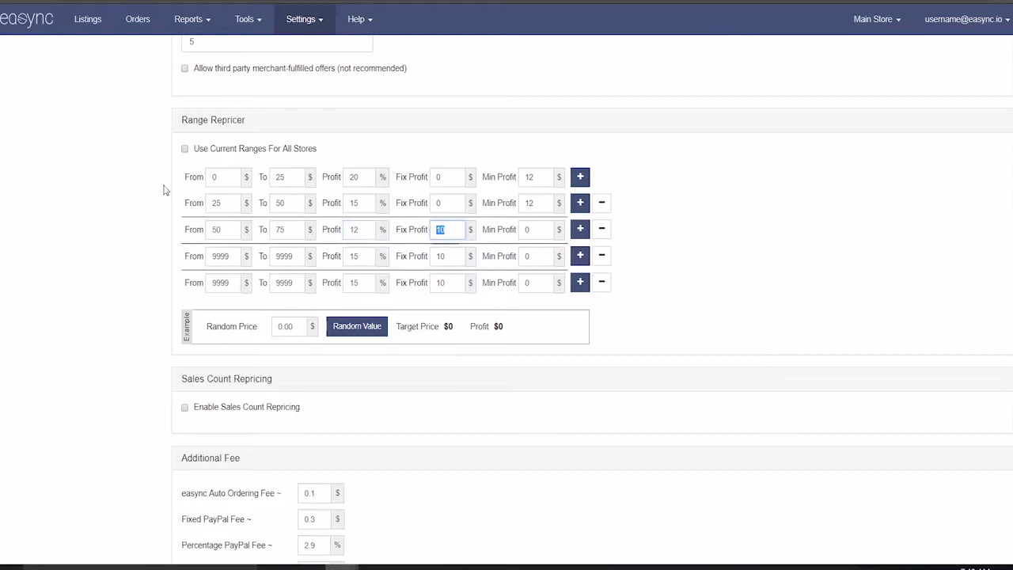
{"action": "type", "text": "0"}
{"action": "key", "text": "Tab"}
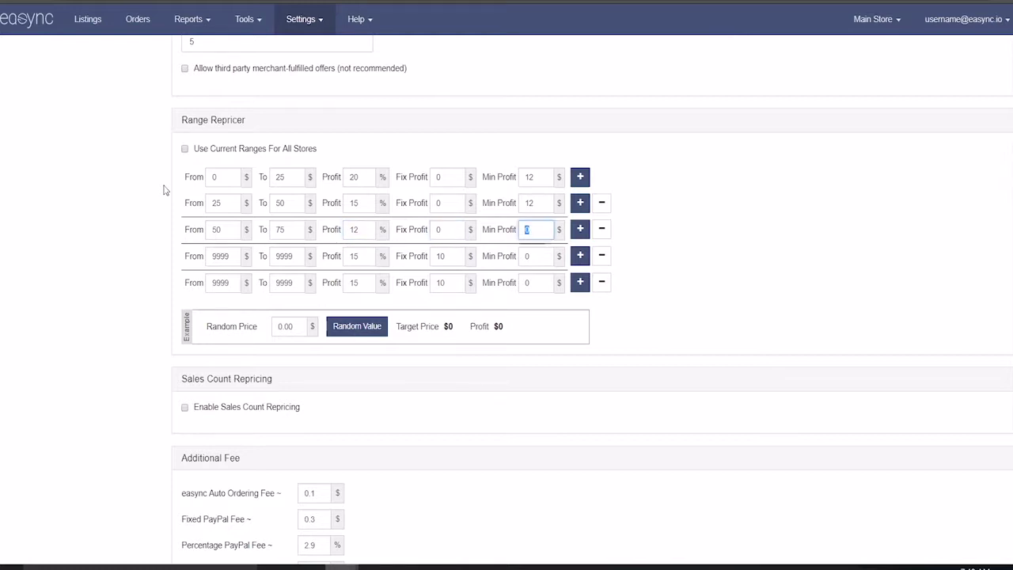
{"action": "type", "text": "20"}
Step: Set the fourth range to $75 through $100 with 10 % profit, $0 fix profit and $30 min profit
{"action": "key", "text": "Tab"}
{"action": "type", "text": "75"}
{"action": "key", "text": "Tab"}
{"action": "type", "text": "100"}
{"action": "key", "text": "Tab"}
{"action": "type", "text": "10"}
{"action": "key", "text": "Tab"}
{"action": "type", "text": "0"}
{"action": "key", "text": "Tab"}
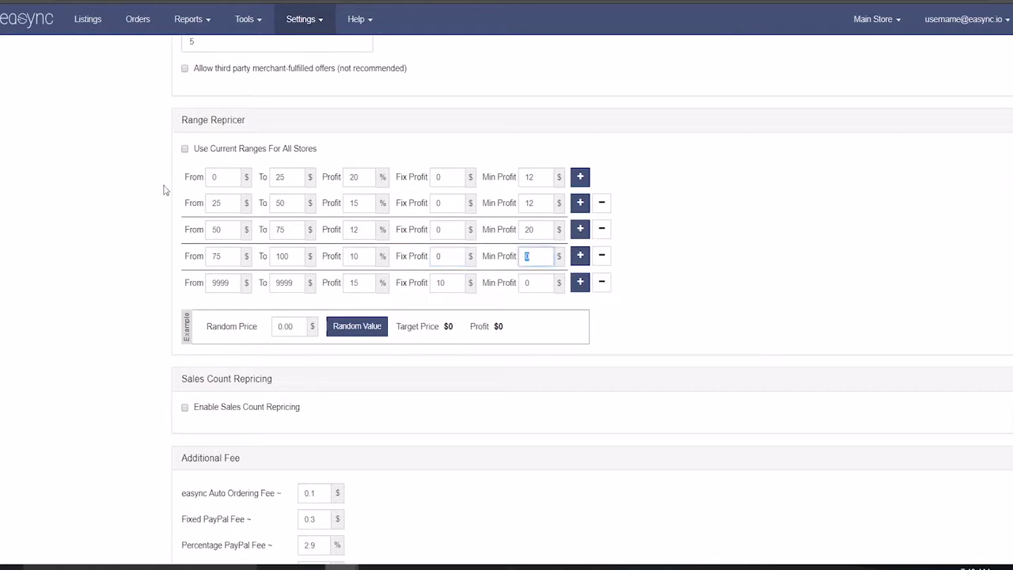
{"action": "type", "text": "30"}
Step: Start the fifth range at $100 with 8 % profit, $0 fix profit and $35 min profit
{"action": "key", "text": "Tab"}
{"action": "key", "text": "Tab"}
{"action": "key", "text": "Tab"}
{"action": "type", "text": "100"}
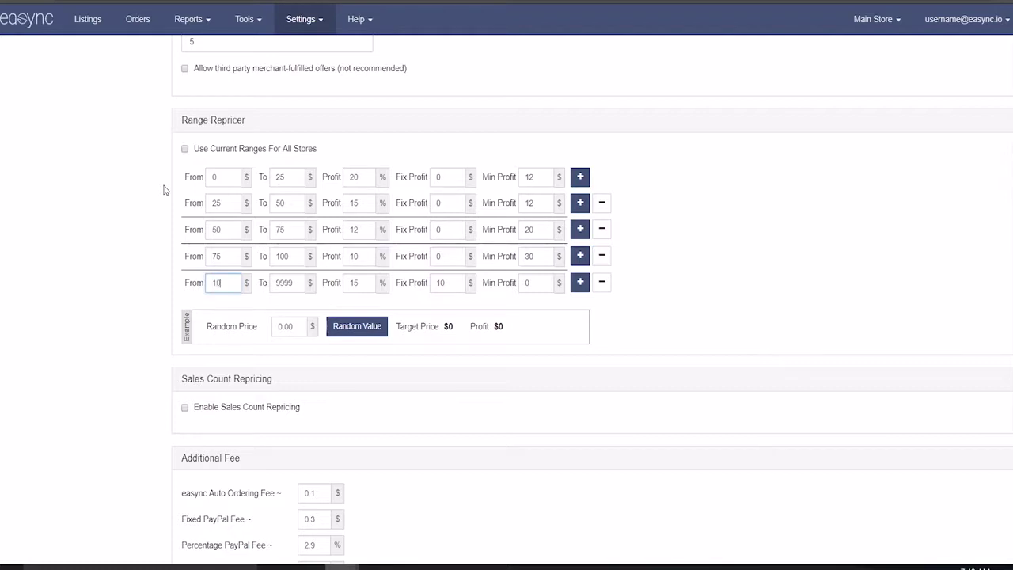
{"action": "key", "text": "Tab"}
{"action": "key", "text": "Tab"}
{"action": "type", "text": "8"}
{"action": "key", "text": "Tab"}
{"action": "type", "text": "20"}
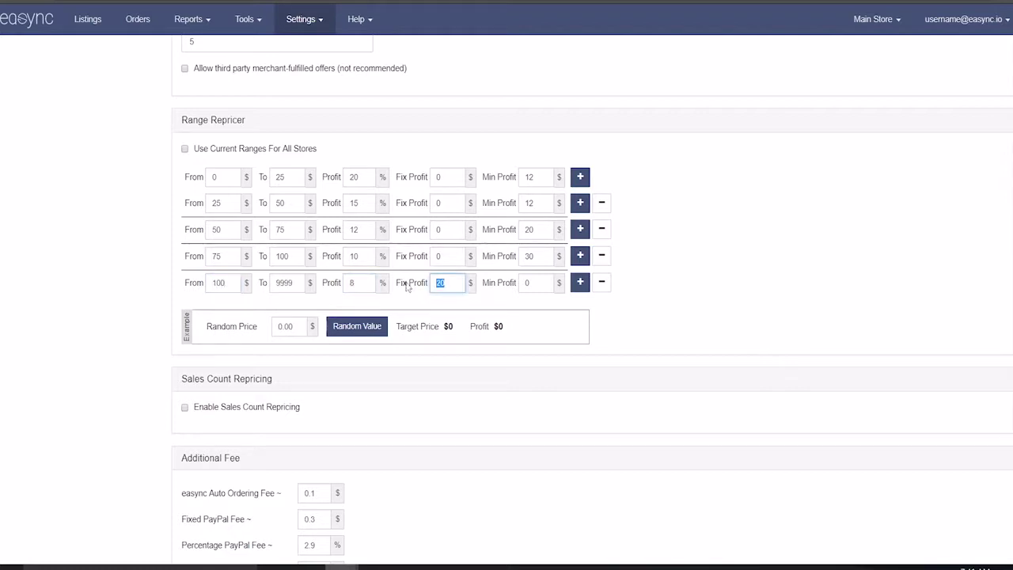
{"action": "type", "text": "0"}
{"action": "key", "text": "Tab"}
{"action": "type", "text": "35"}
{"action": "left_click", "coordinate": [79, 418]}
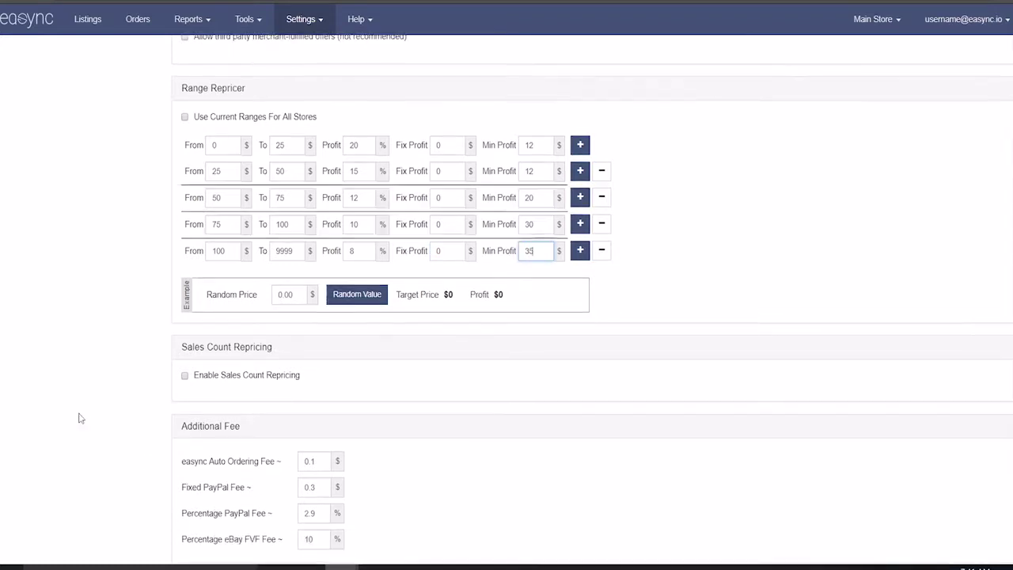
Step: Save the repricing settings with the five price ranges
{"action": "scroll", "coordinate": [252, 148], "scroll_direction": "down", "scroll_amount": 1}
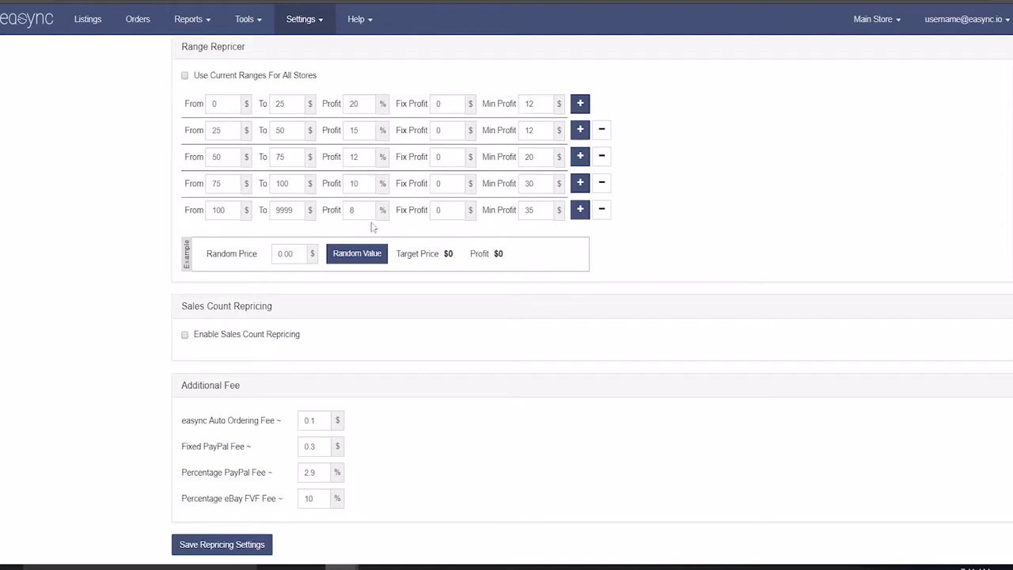
{"action": "scroll", "coordinate": [155, 216], "scroll_direction": "up", "scroll_amount": 1}
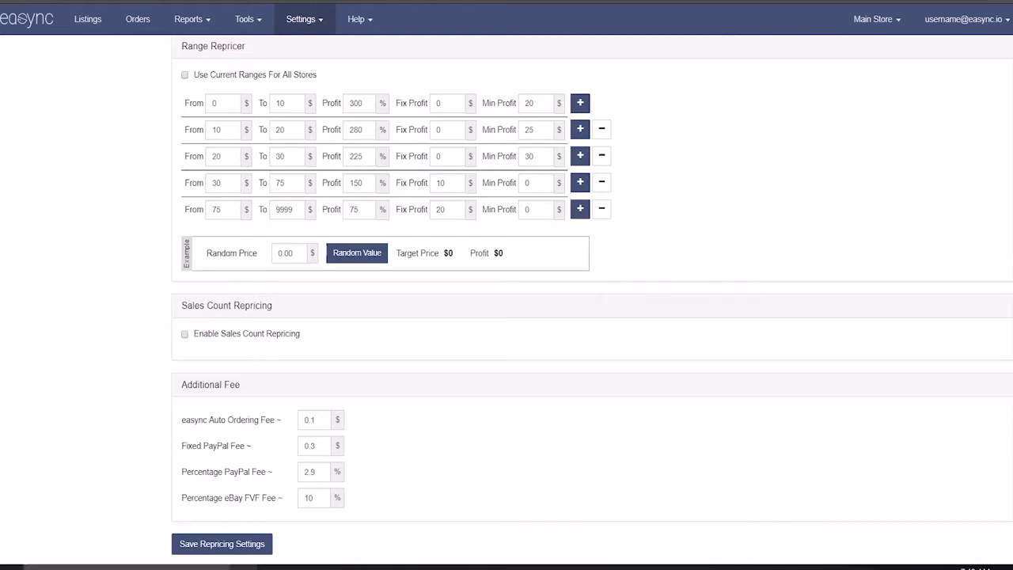
{"action": "left_click", "coordinate": [183, 544]}
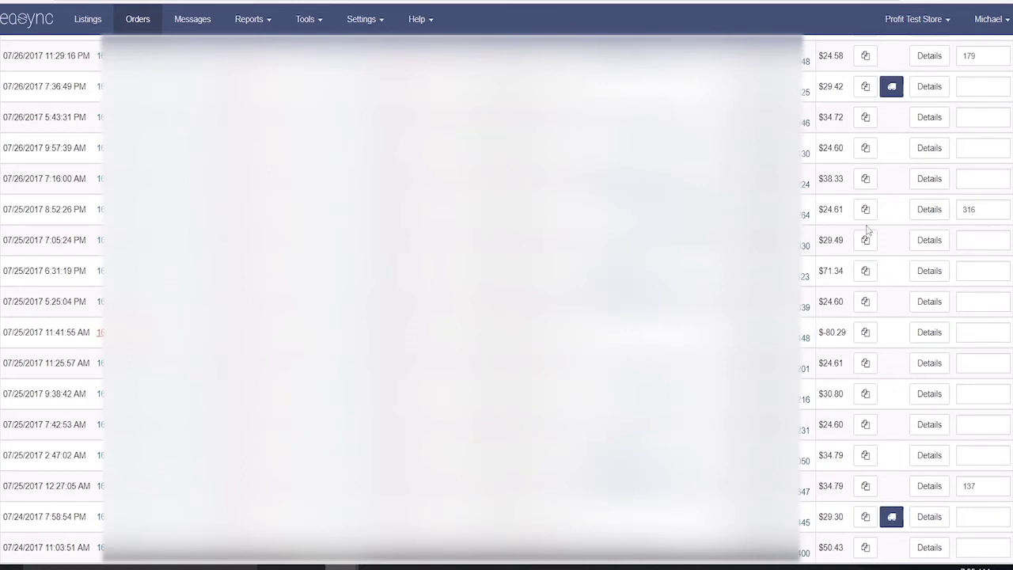
Step: Open the eBay sales record of the 07/25/2017 11:41:55 AM order and dismiss the discount alert
{"action": "scroll", "coordinate": [866, 230], "scroll_direction": "down", "scroll_amount": 1}
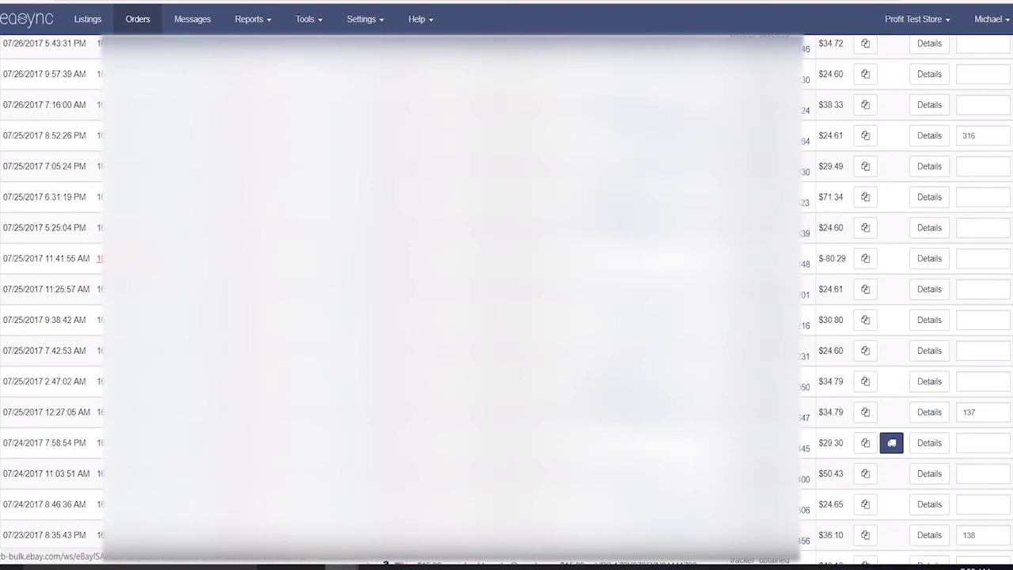
{"action": "left_click", "coordinate": [99, 258]}
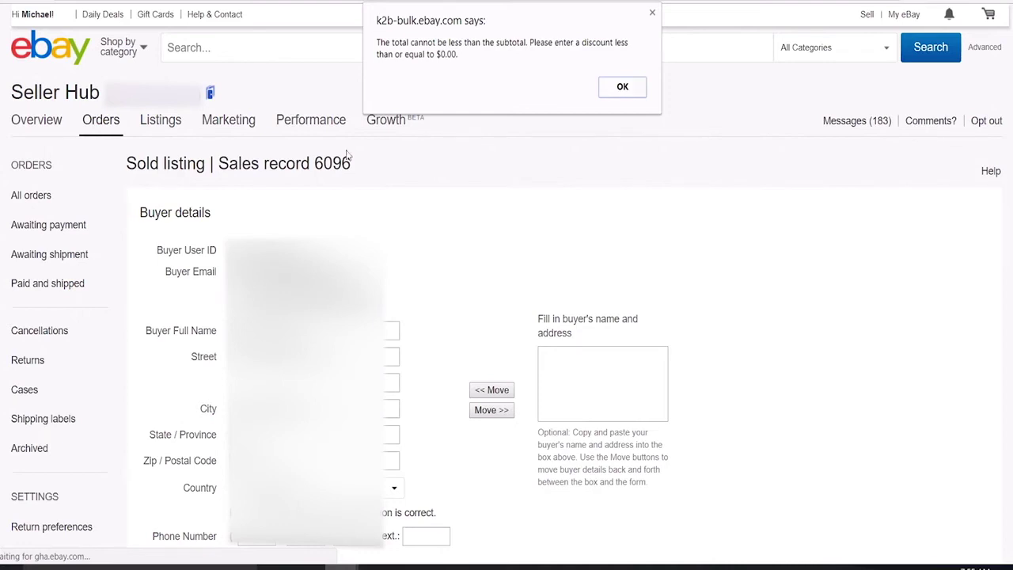
{"action": "left_click", "coordinate": [623, 87]}
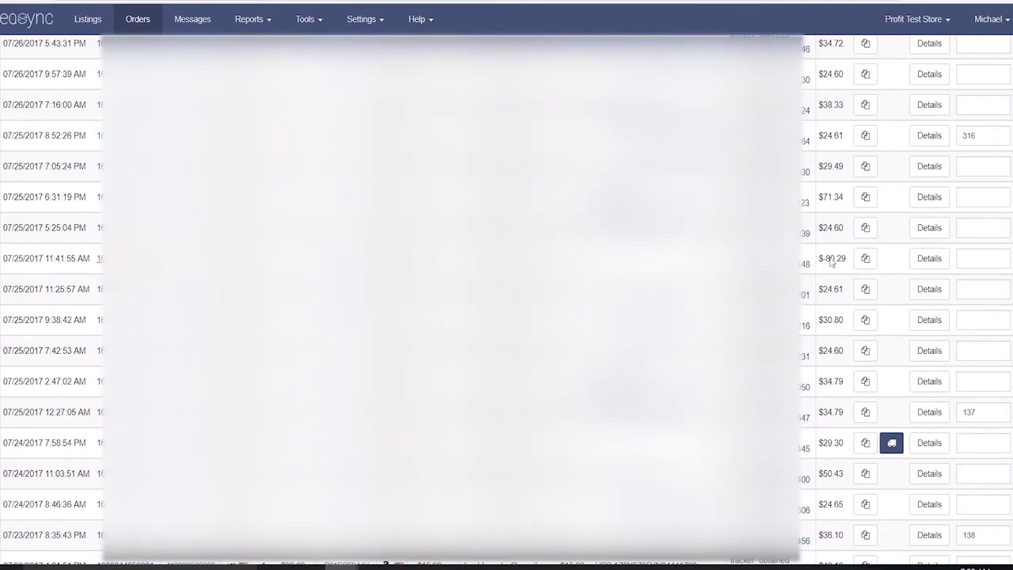
Step: Review the profit and note values of the older orders, from 07/25/2017 back to 07/13/2017
{"action": "scroll", "coordinate": [879, 286], "scroll_direction": "down", "scroll_amount": 1}
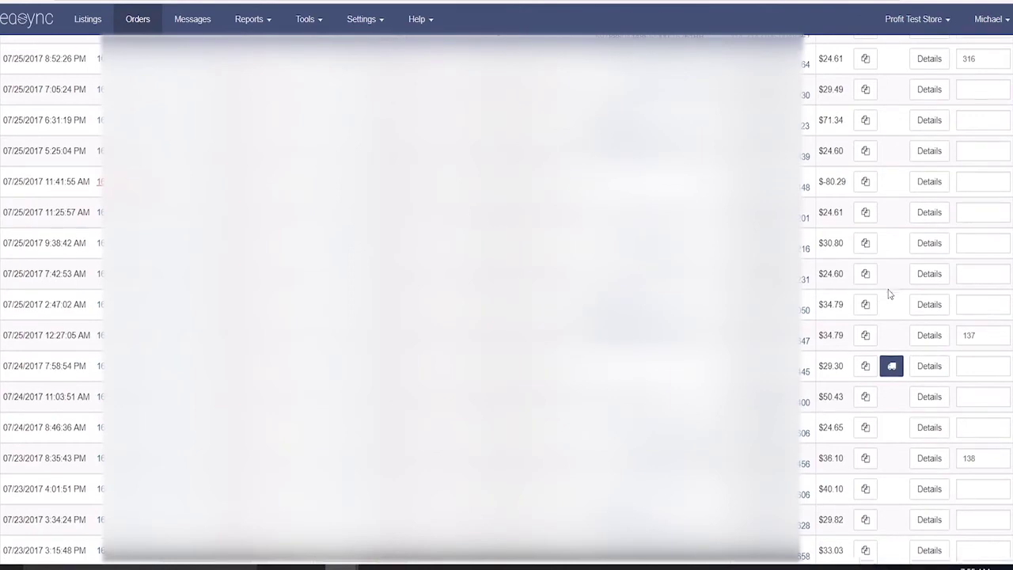
{"action": "scroll", "coordinate": [888, 294], "scroll_direction": "down", "scroll_amount": 1}
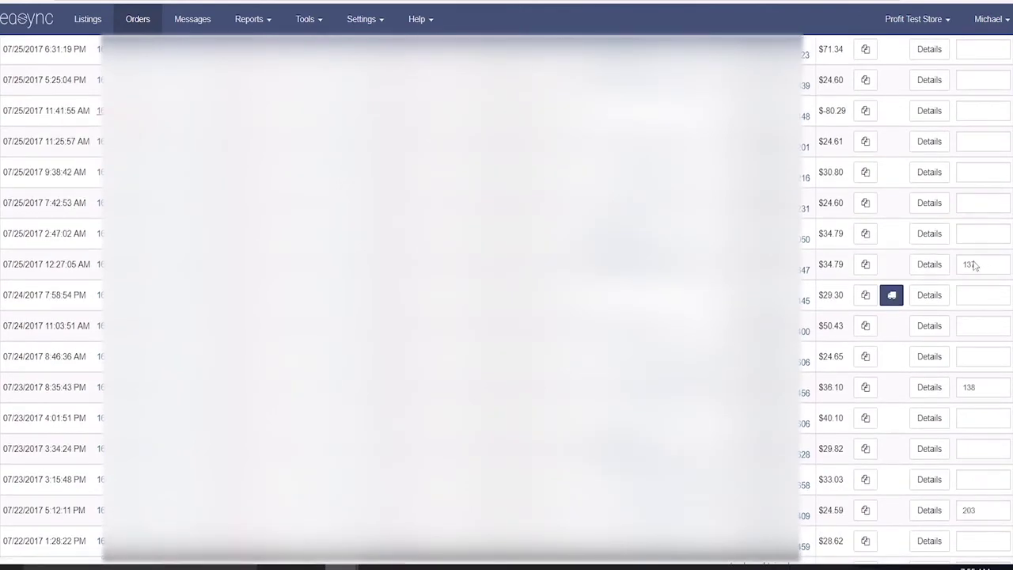
{"action": "scroll", "coordinate": [898, 169], "scroll_direction": "down", "scroll_amount": 7}
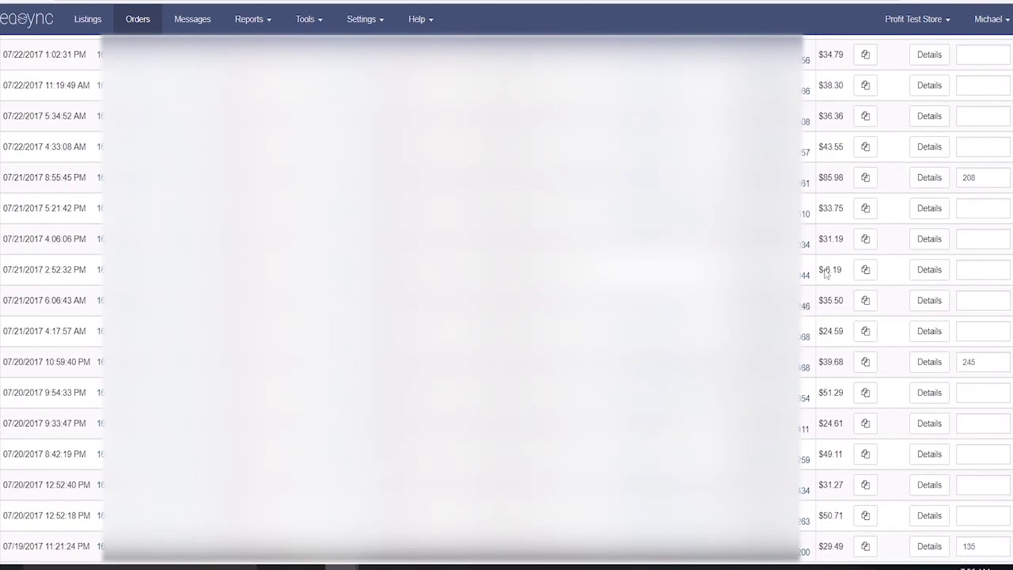
{"action": "scroll", "coordinate": [832, 275], "scroll_direction": "down", "scroll_amount": 1}
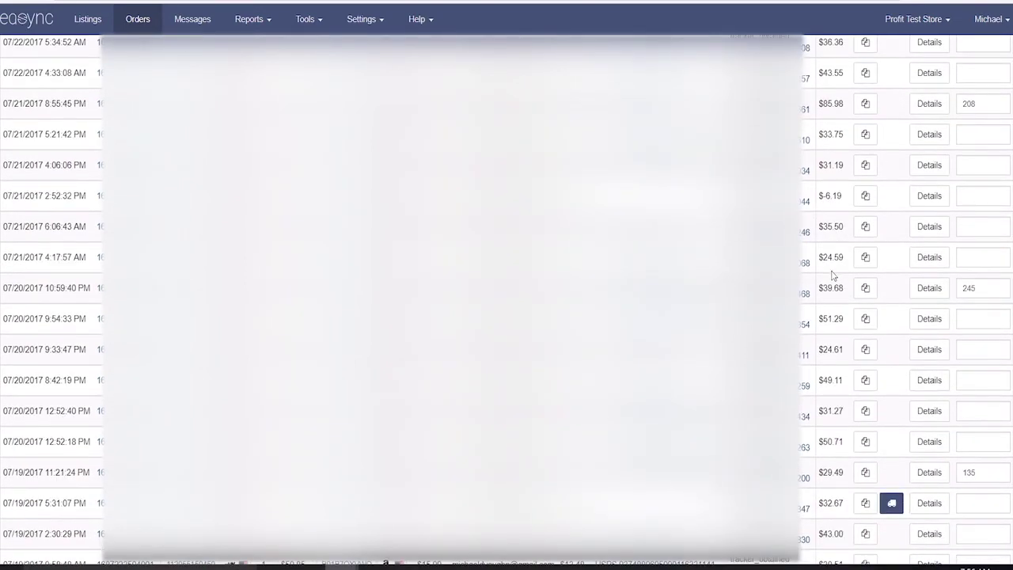
{"action": "scroll", "coordinate": [831, 275], "scroll_direction": "down", "scroll_amount": 3}
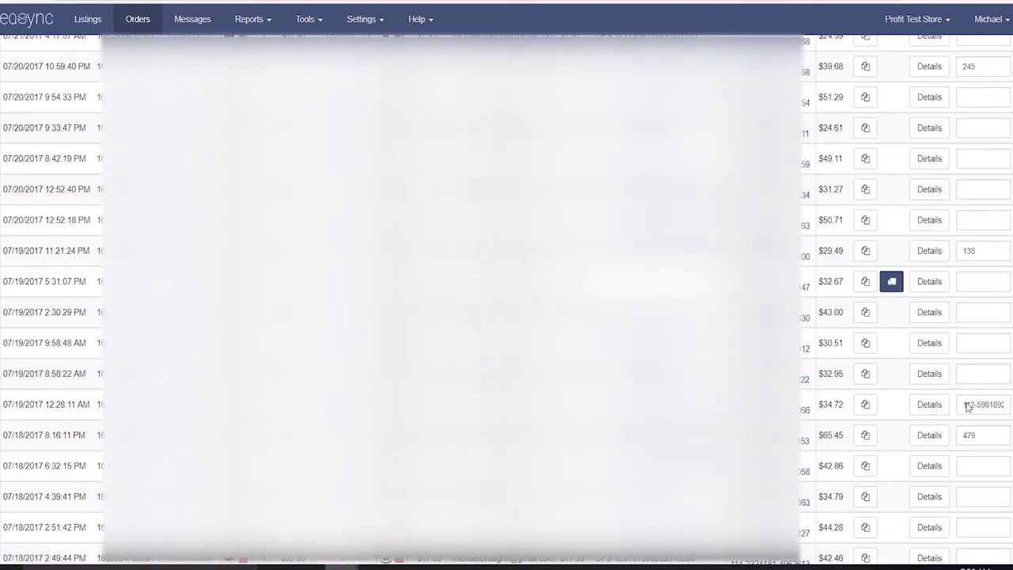
{"action": "scroll", "coordinate": [966, 406], "scroll_direction": "down", "scroll_amount": 1}
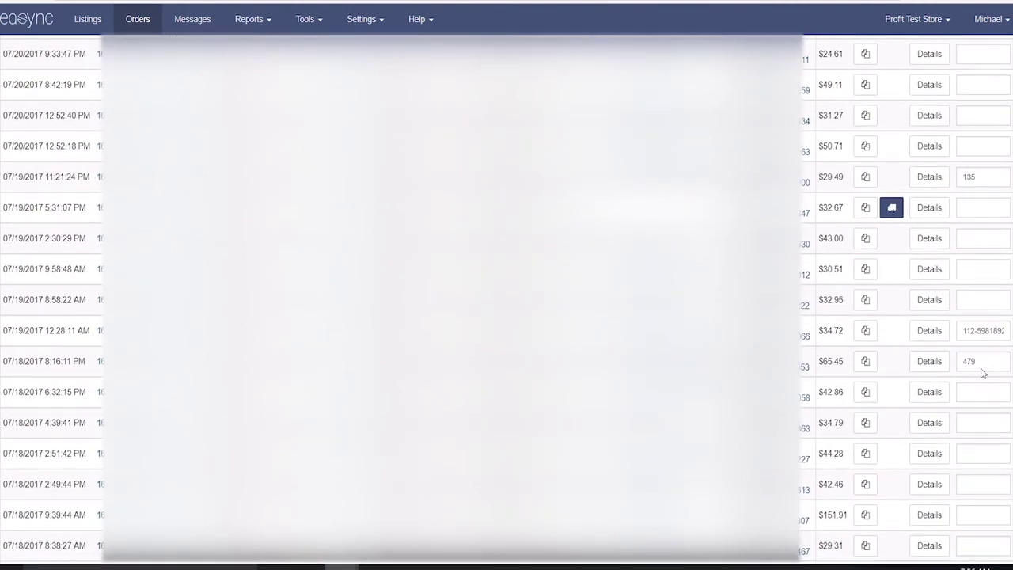
{"action": "scroll", "coordinate": [981, 372], "scroll_direction": "down", "scroll_amount": 4}
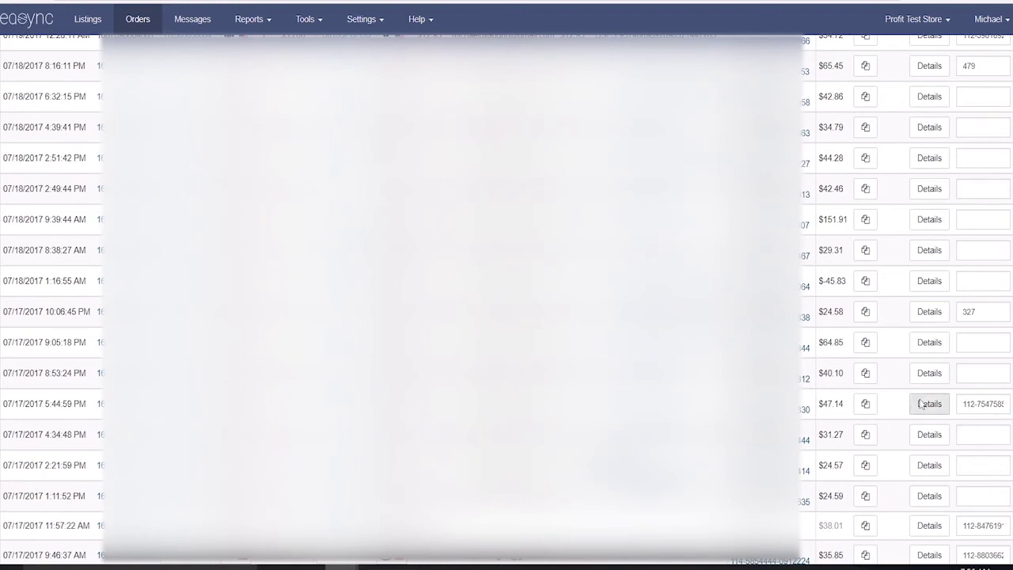
{"action": "scroll", "coordinate": [882, 405], "scroll_direction": "down", "scroll_amount": 4}
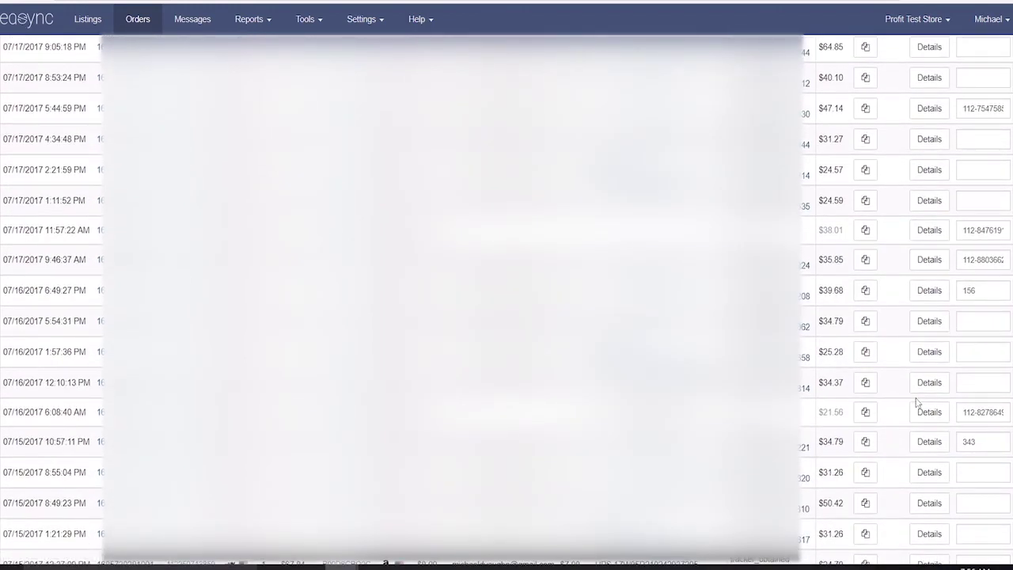
{"action": "scroll", "coordinate": [911, 401], "scroll_direction": "down", "scroll_amount": 3}
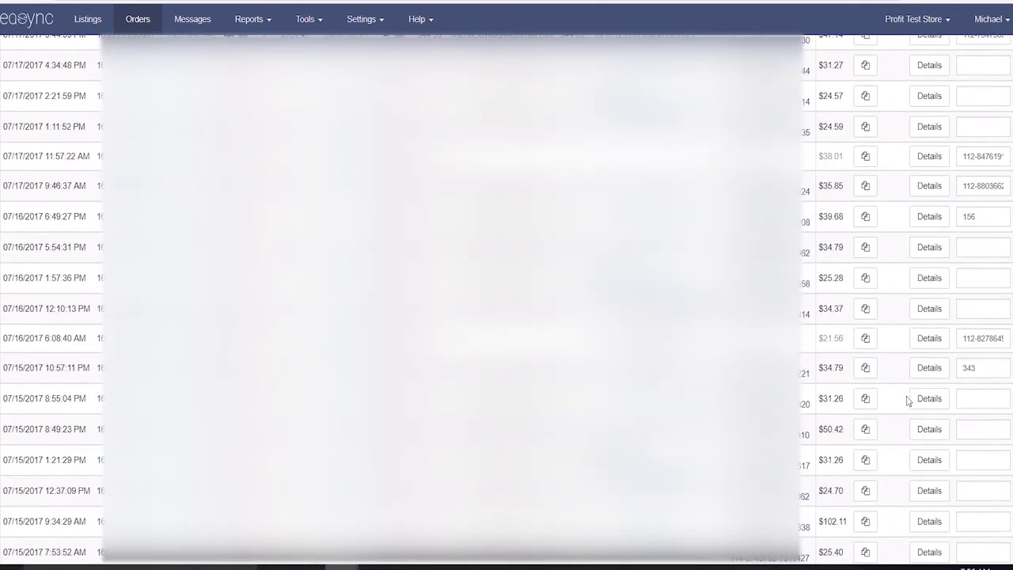
{"action": "scroll", "coordinate": [908, 400], "scroll_direction": "down", "scroll_amount": 3}
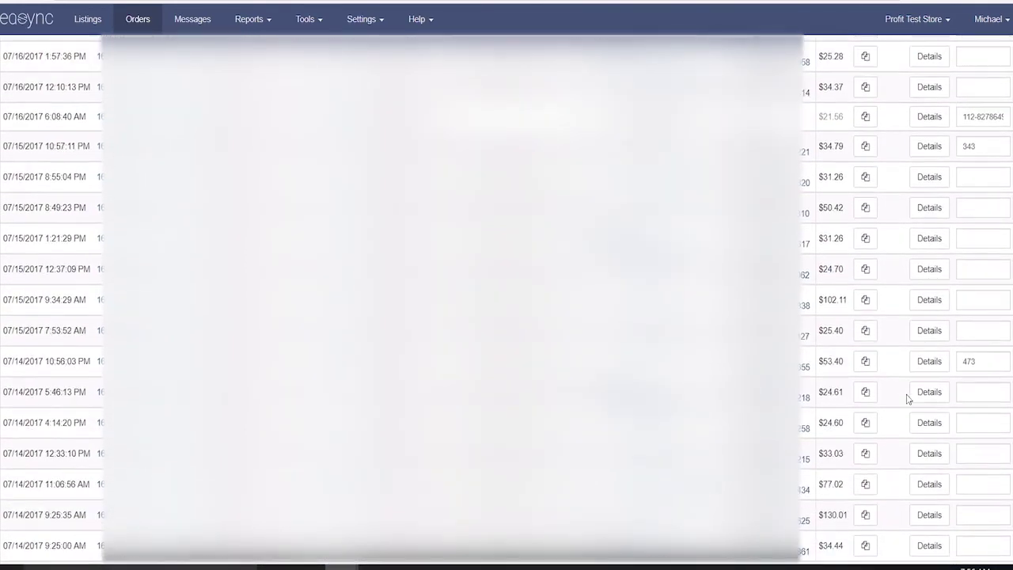
{"action": "scroll", "coordinate": [908, 399], "scroll_direction": "down", "scroll_amount": 4}
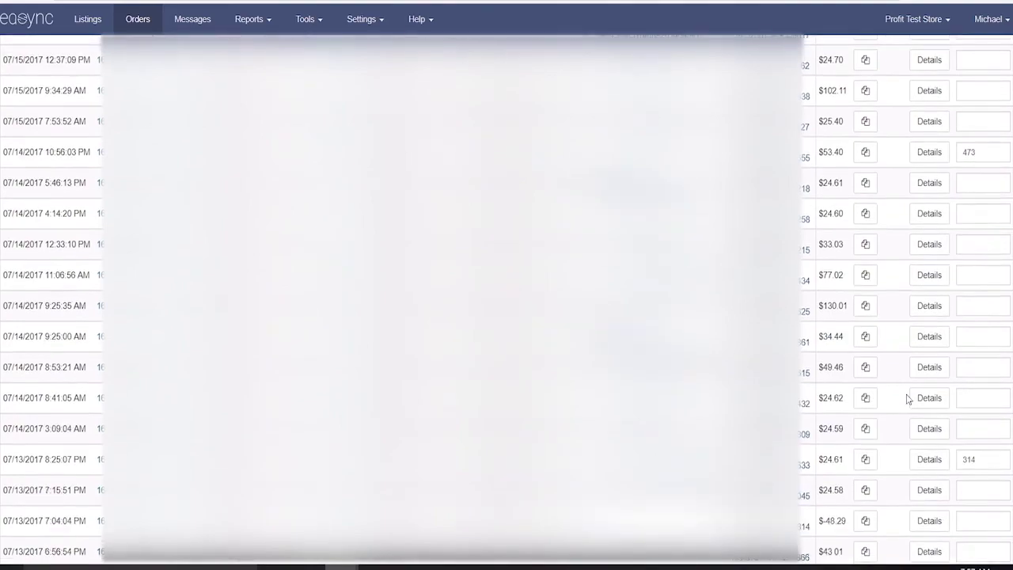